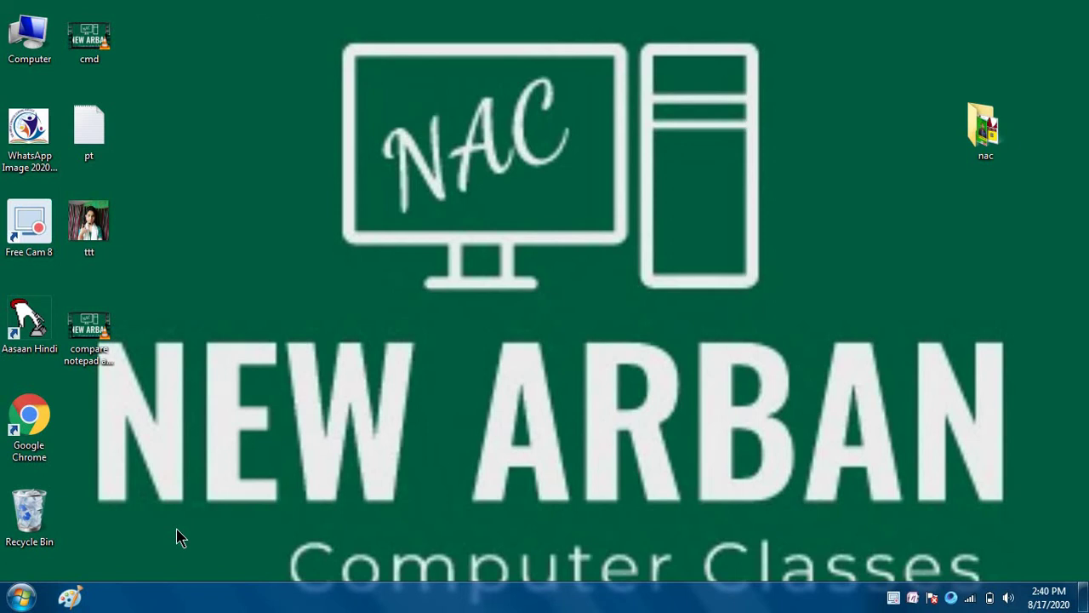
Step: Launch WordPad from the Run box and maximize its window
key("super+r")
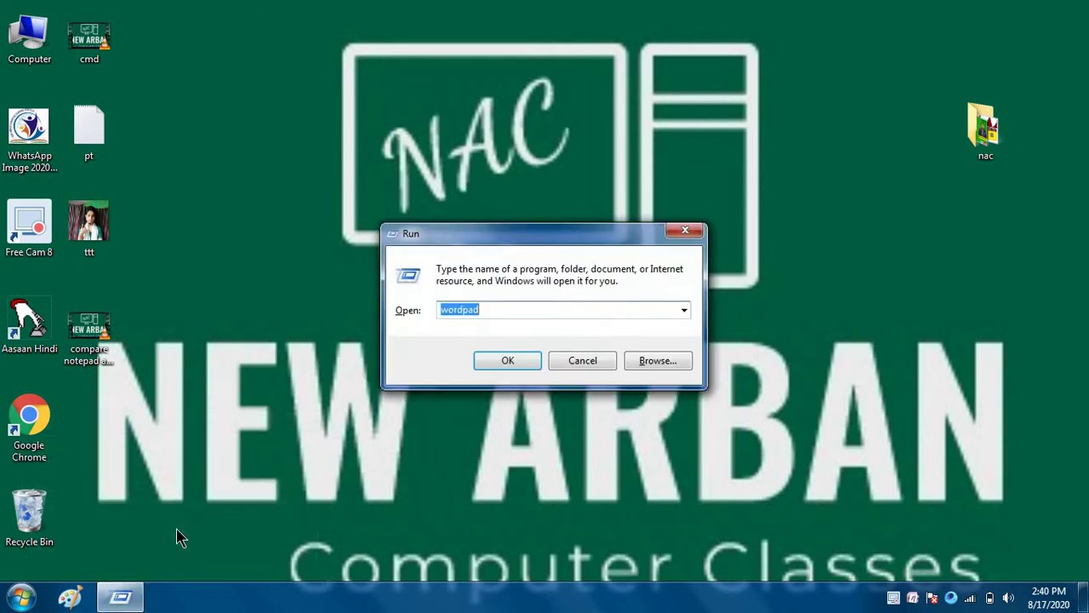
left_click(506, 361)
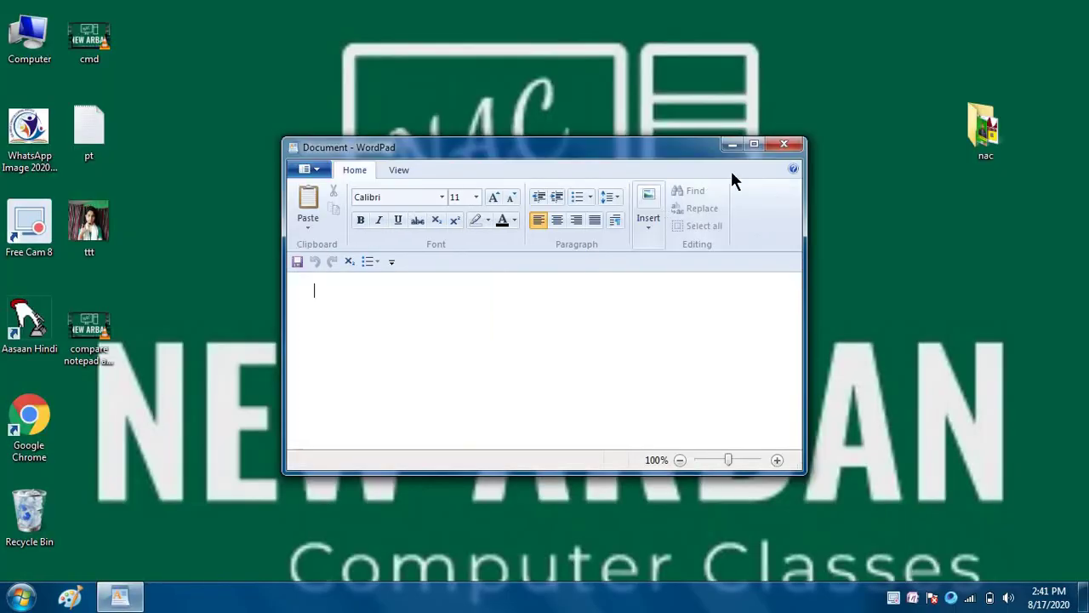
left_click(751, 146)
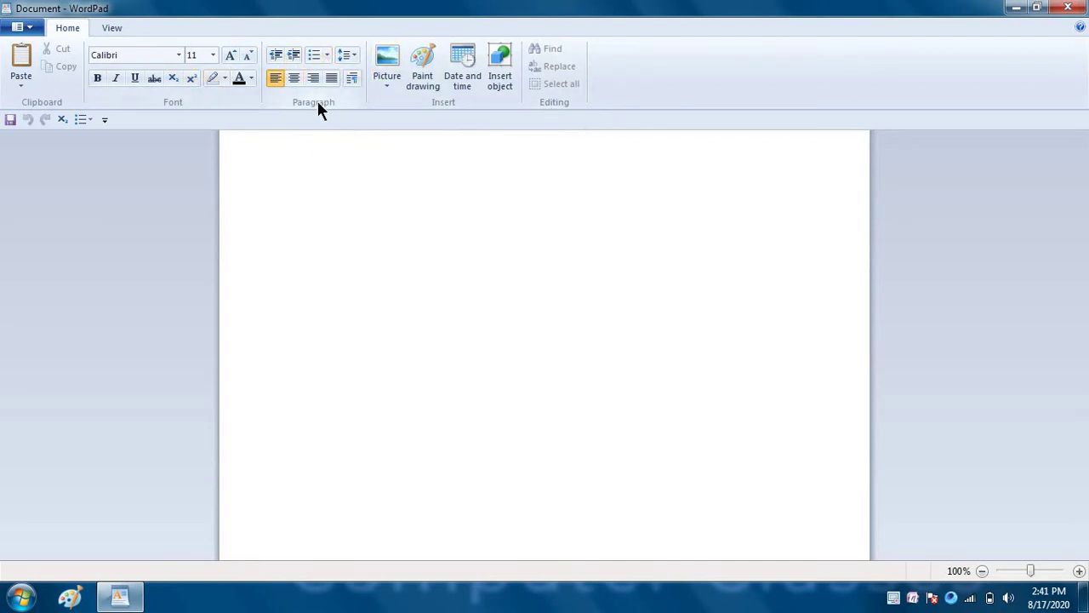
Step: Start a bulleted list whose first item reads 'What is your name?'
left_click(328, 56)
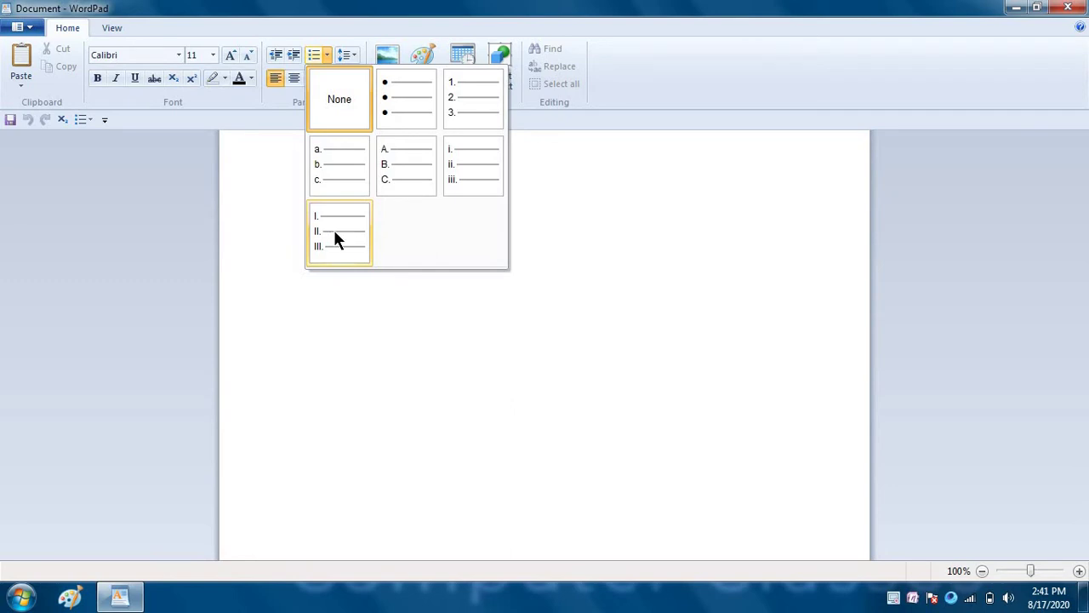
left_click(408, 97)
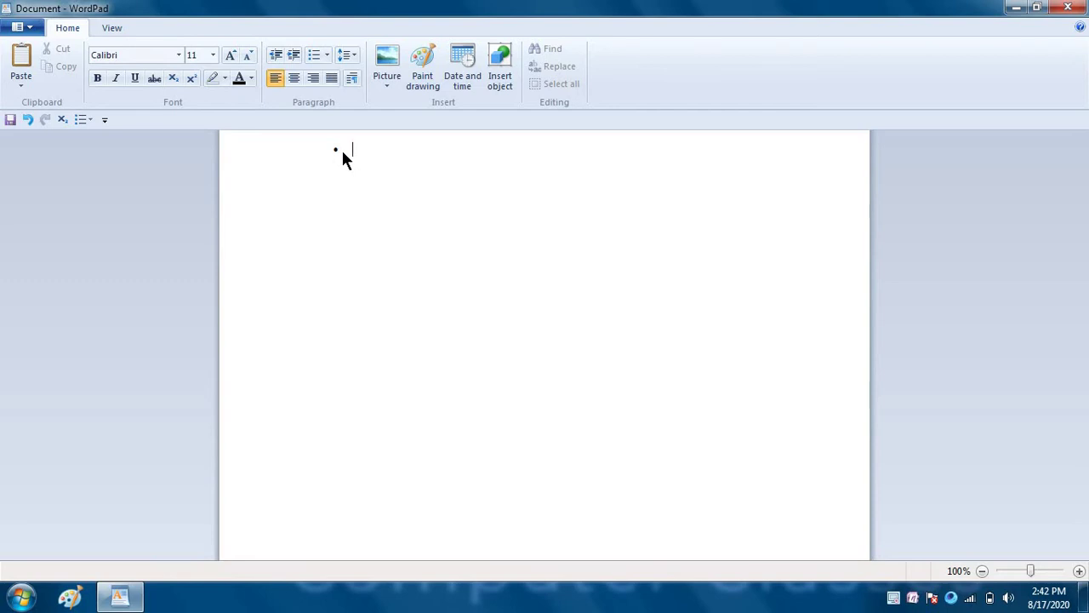
type("W")
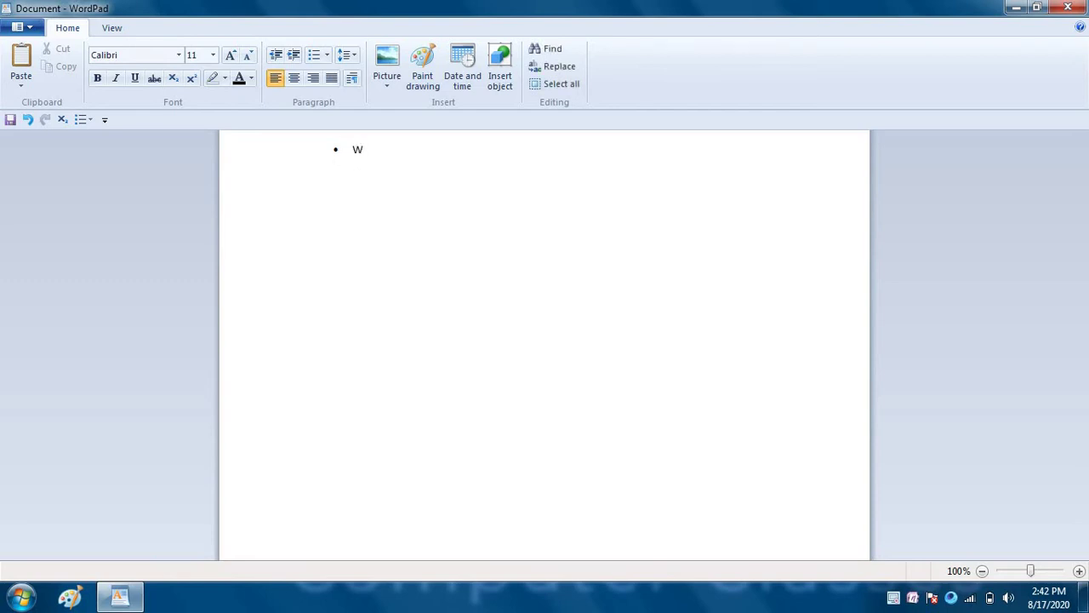
type("hat i")
type("s you")
type("r nam")
type("e")
type("?")
Step: Switch to 1. 2. 3. numbering, add 'What is computer?', and begin item 2
left_click(327, 56)
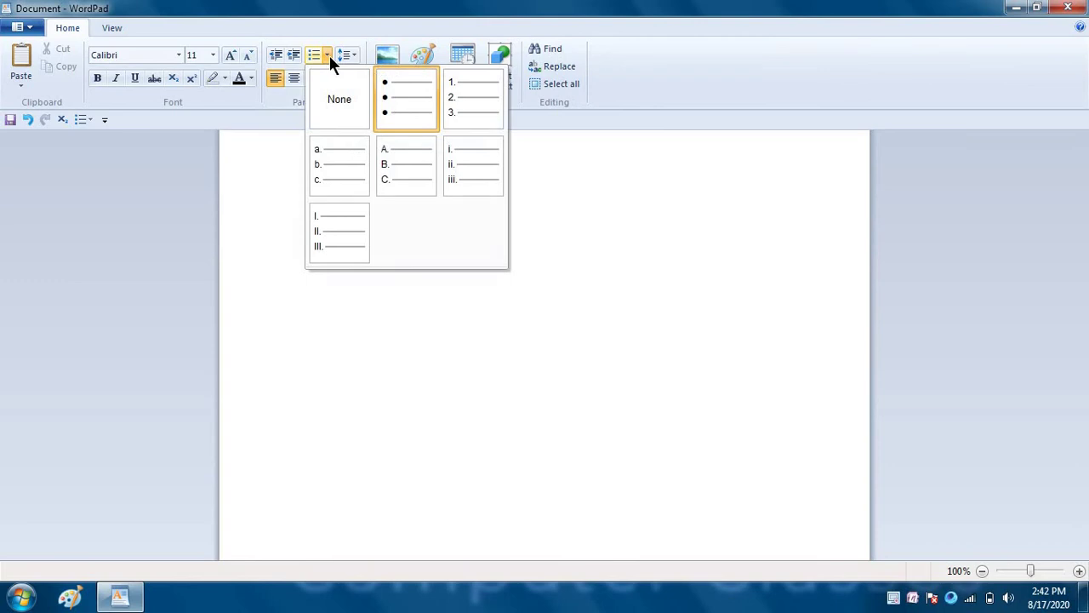
left_click(471, 101)
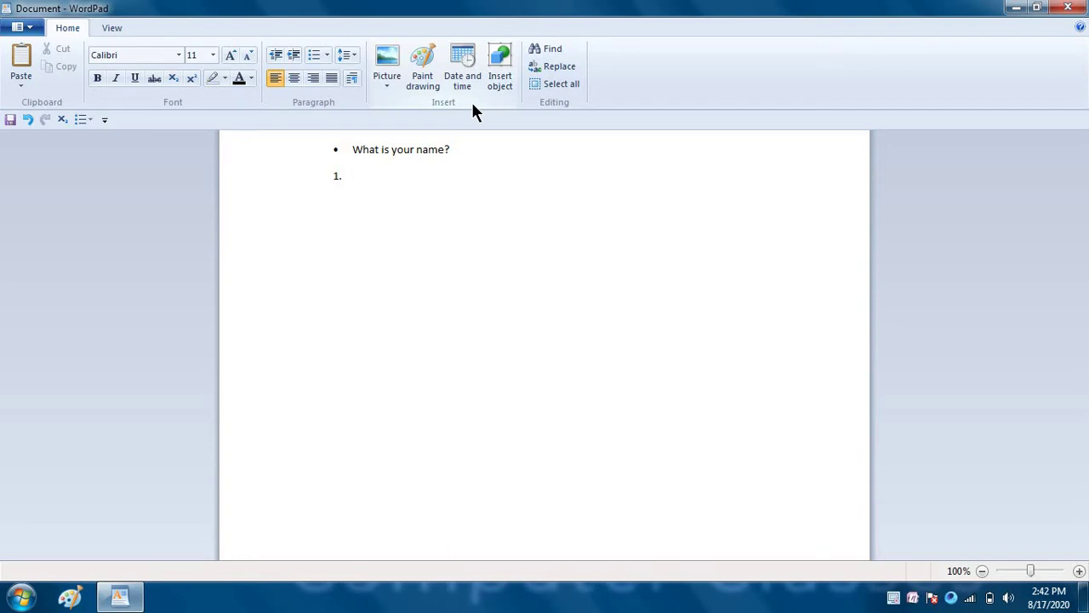
type("Wha")
type("t is ")
type("compu")
type("ter")
type("?")
key("Return")
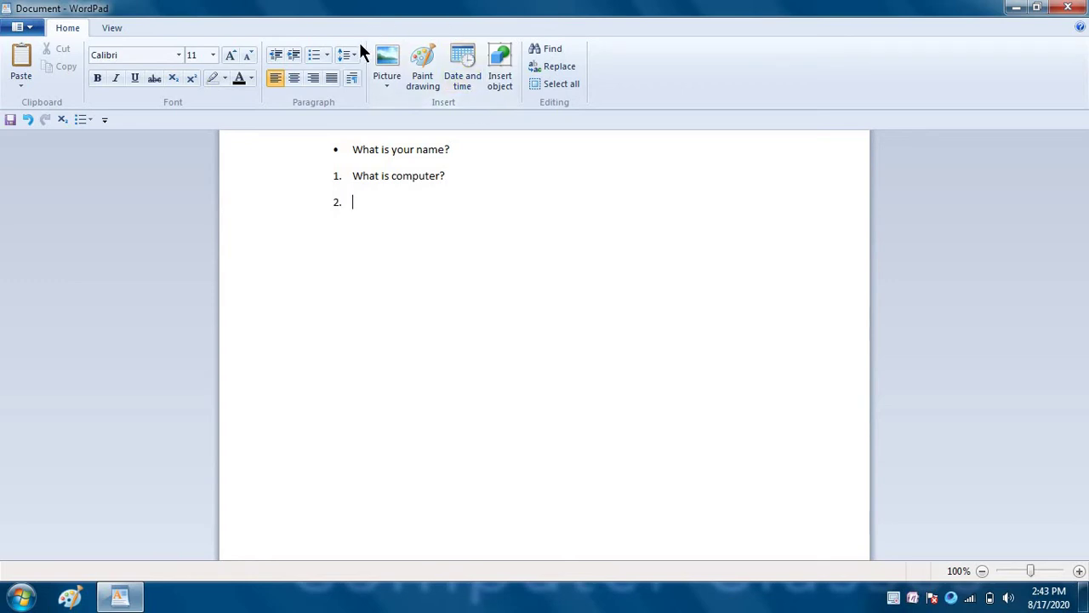
Step: Switch to I. II. III. numbering, add 'what is your father name?', and begin item II
left_click(325, 55)
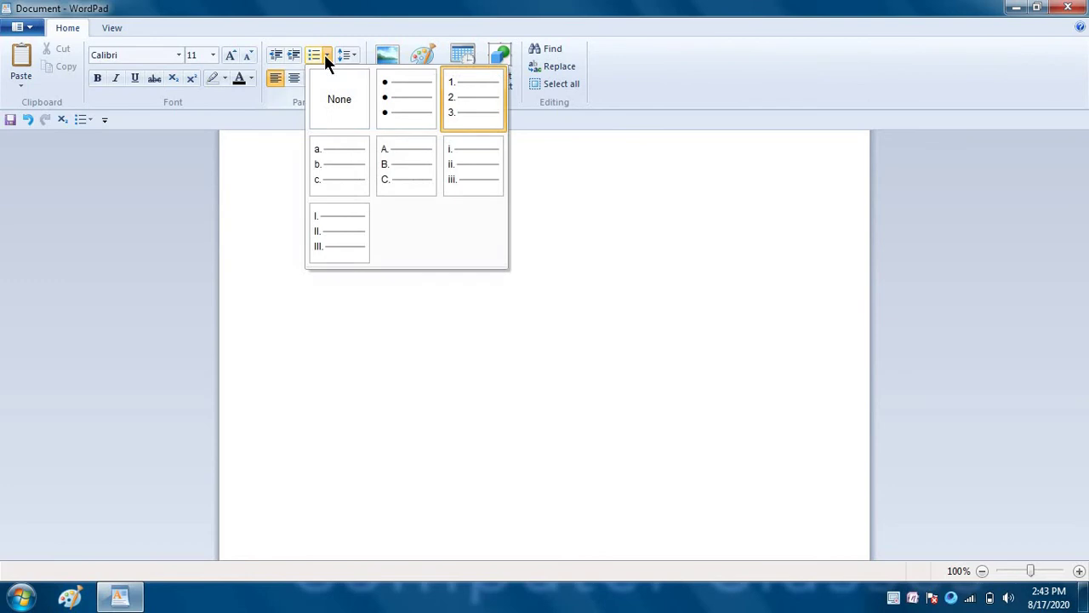
left_click(337, 228)
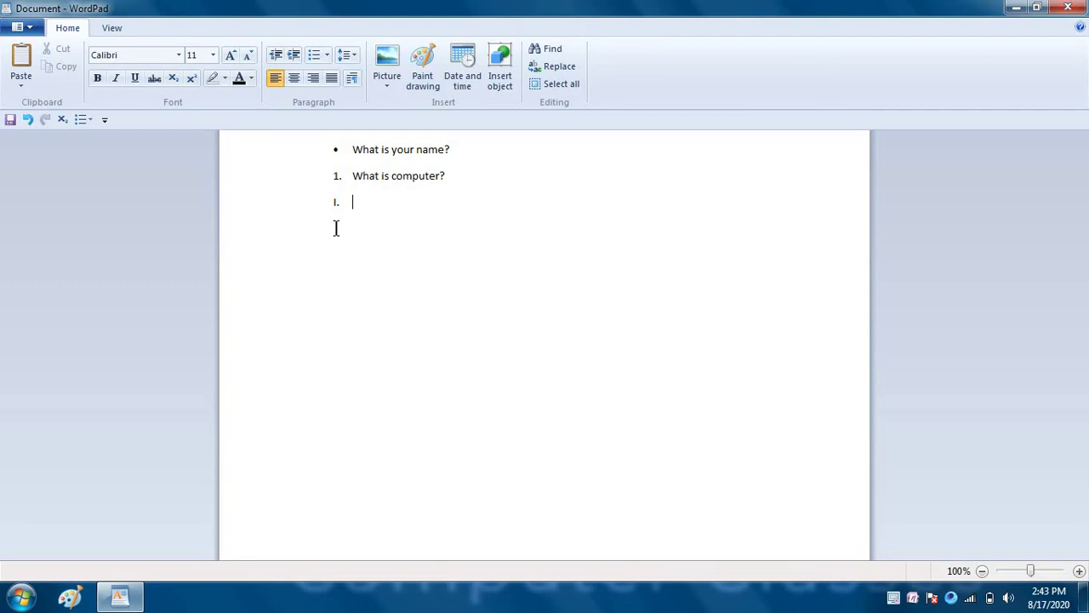
type("w")
type("h")
type("at i")
type("s")
type("y")
type("our f")
type("a")
type("ther n")
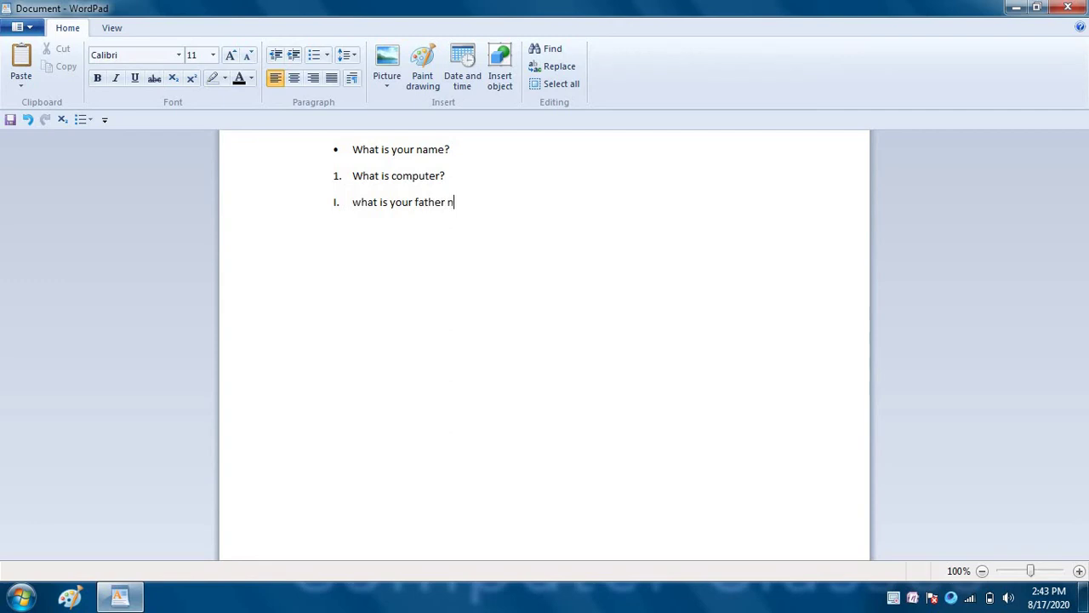
type("ame")
type("?")
key("Return")
Step: Delete all the list text and set the list style to None
key("ctrl+a")
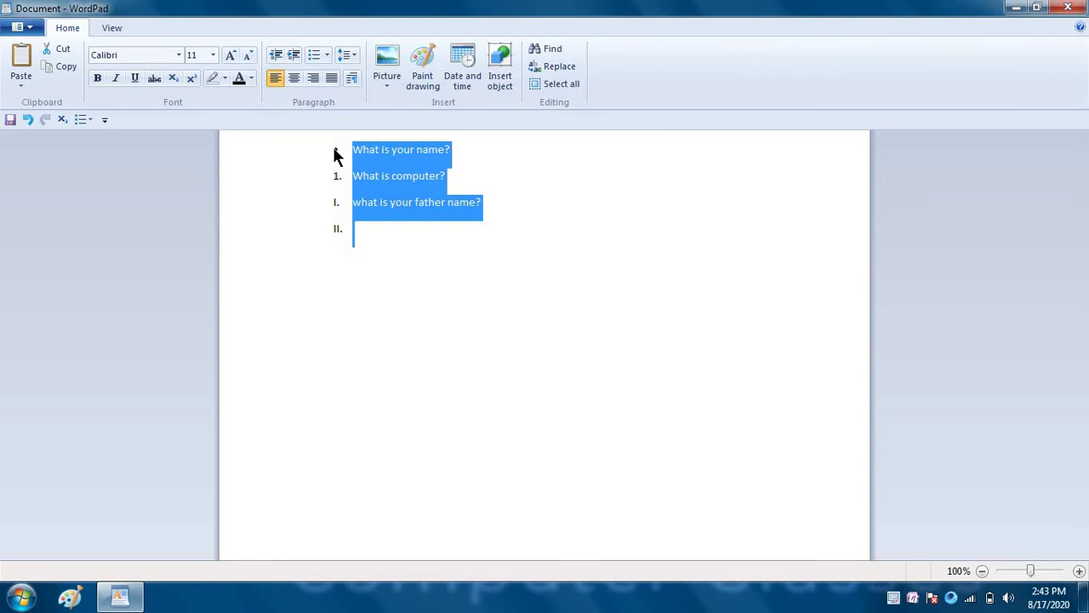
key("Delete")
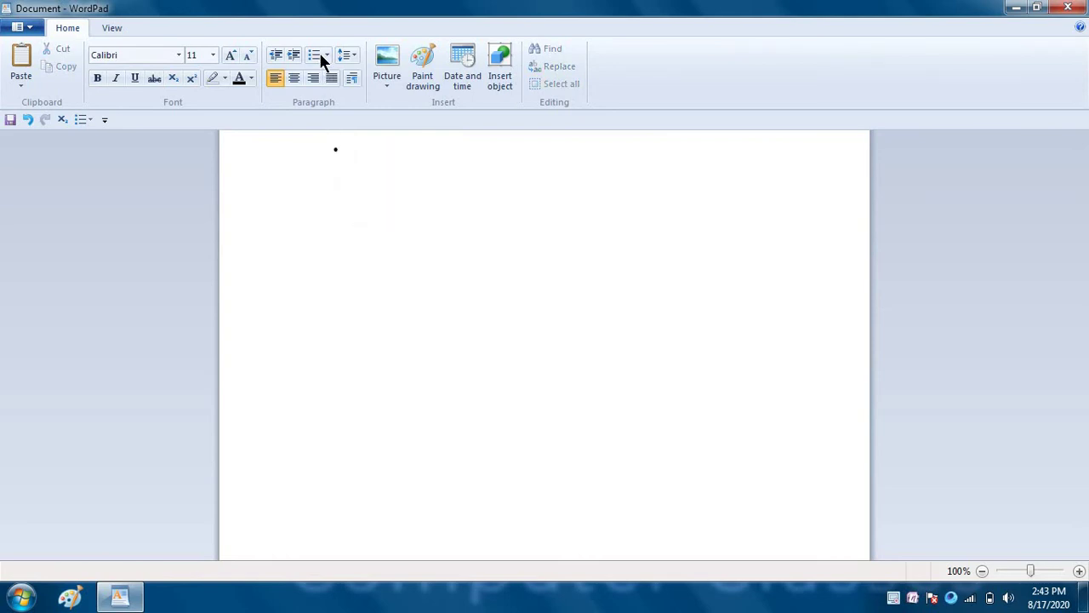
left_click(326, 58)
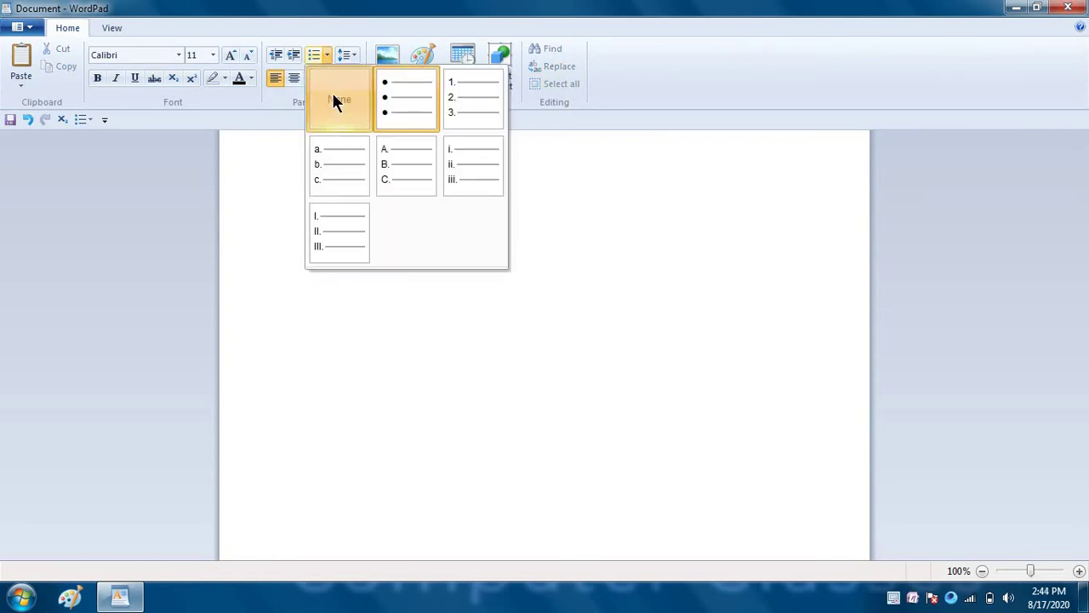
left_click(333, 94)
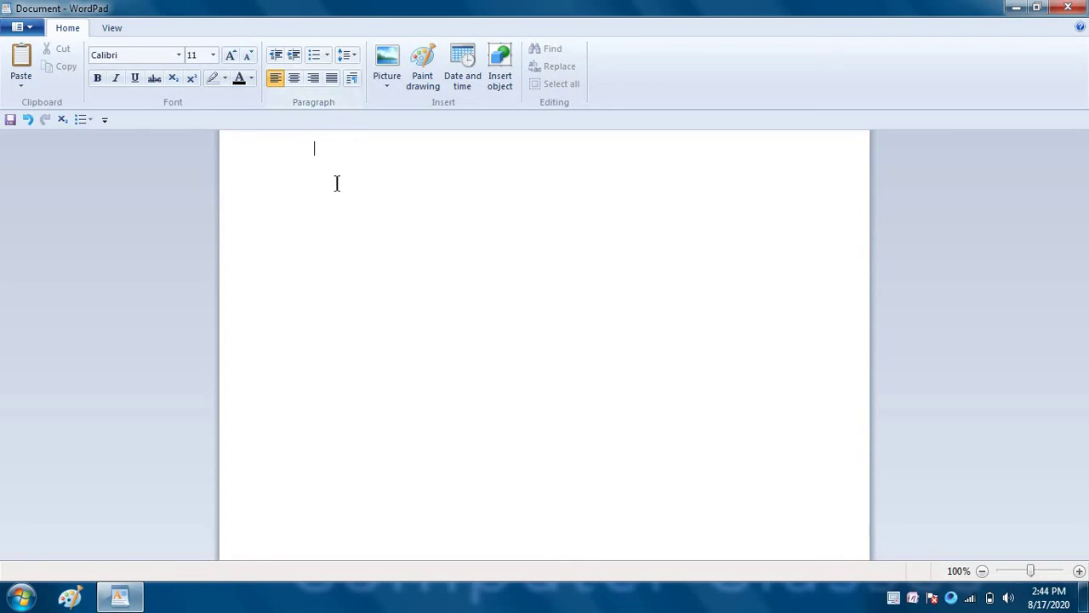
Step: Set the font size to 48 for new text
left_click(213, 55)
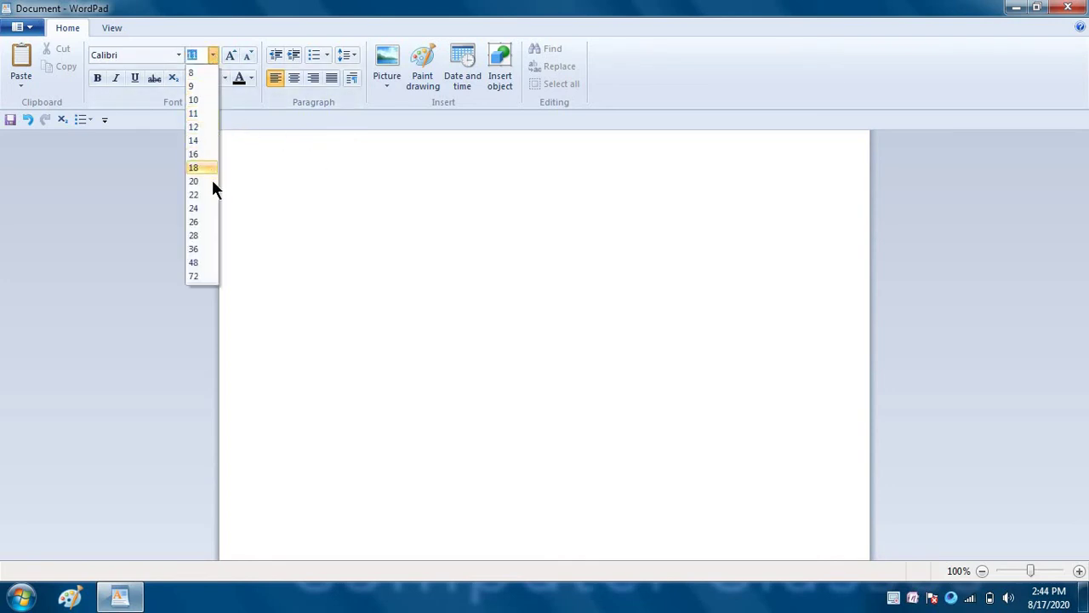
left_click(204, 237)
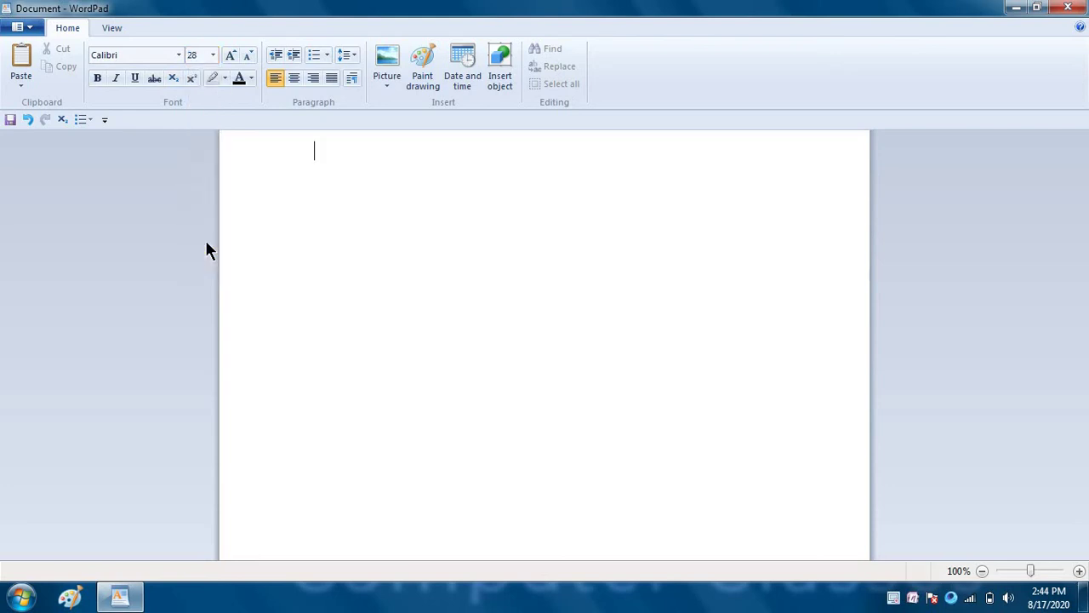
left_click(210, 55)
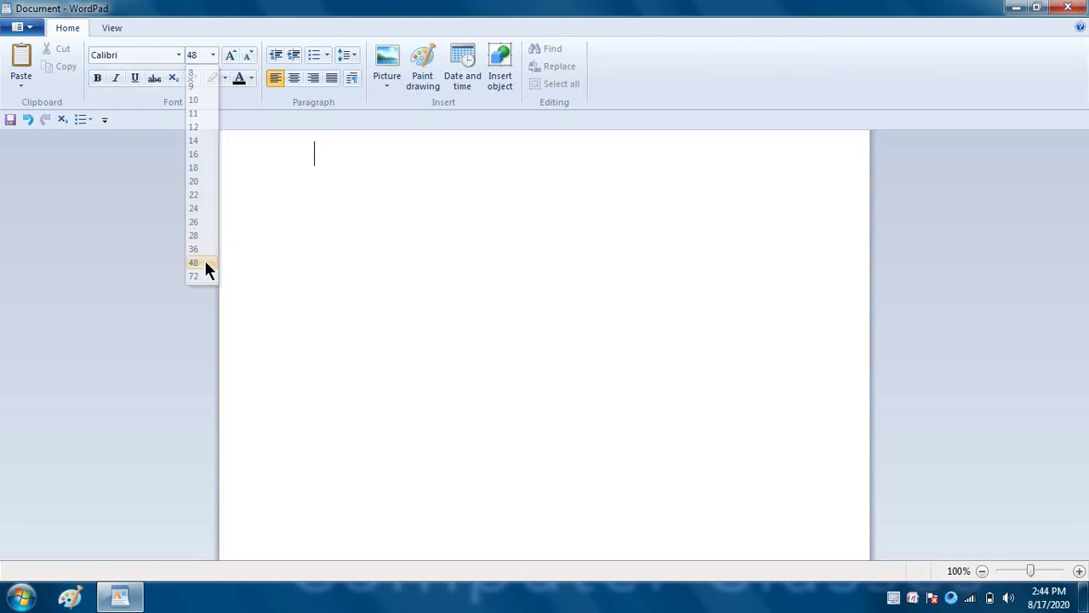
left_click(205, 264)
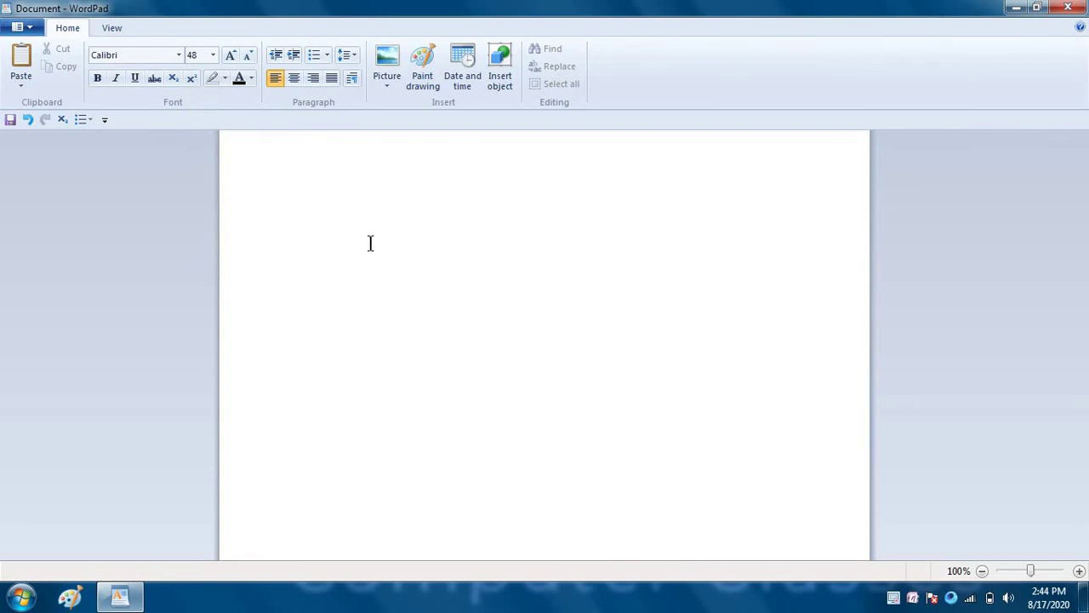
Step: Type X2 and make its 2 a superscript to form x²
type("X")
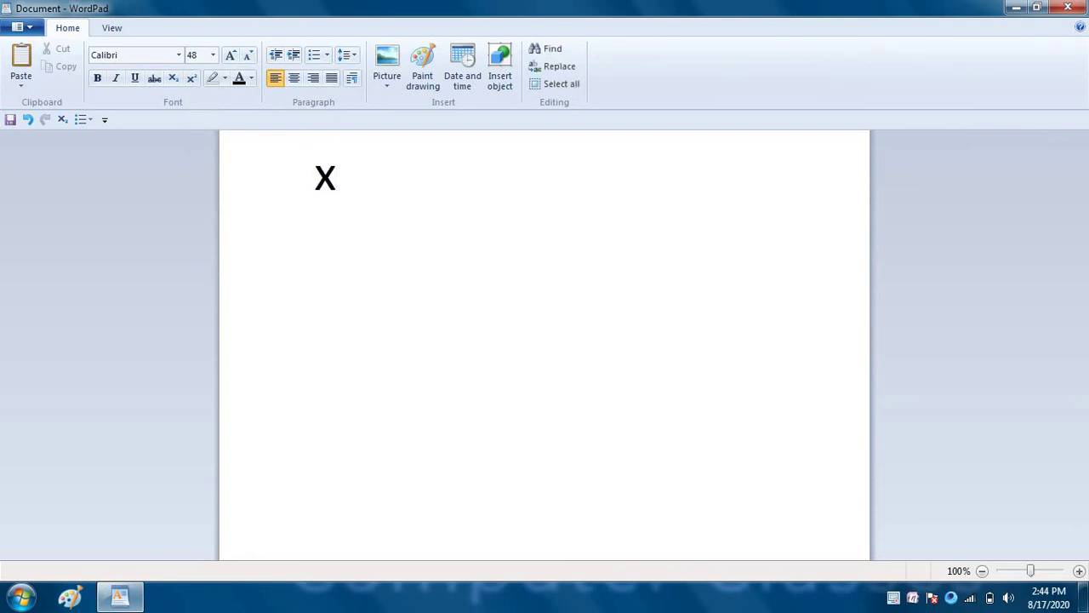
type("2")
key("shift+Left")
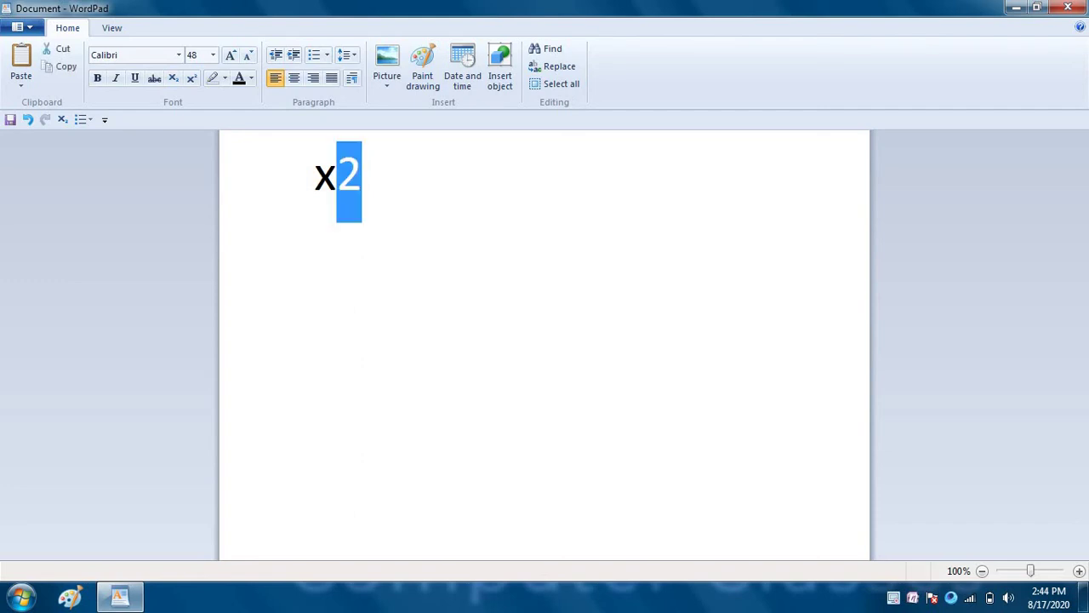
left_click(192, 79)
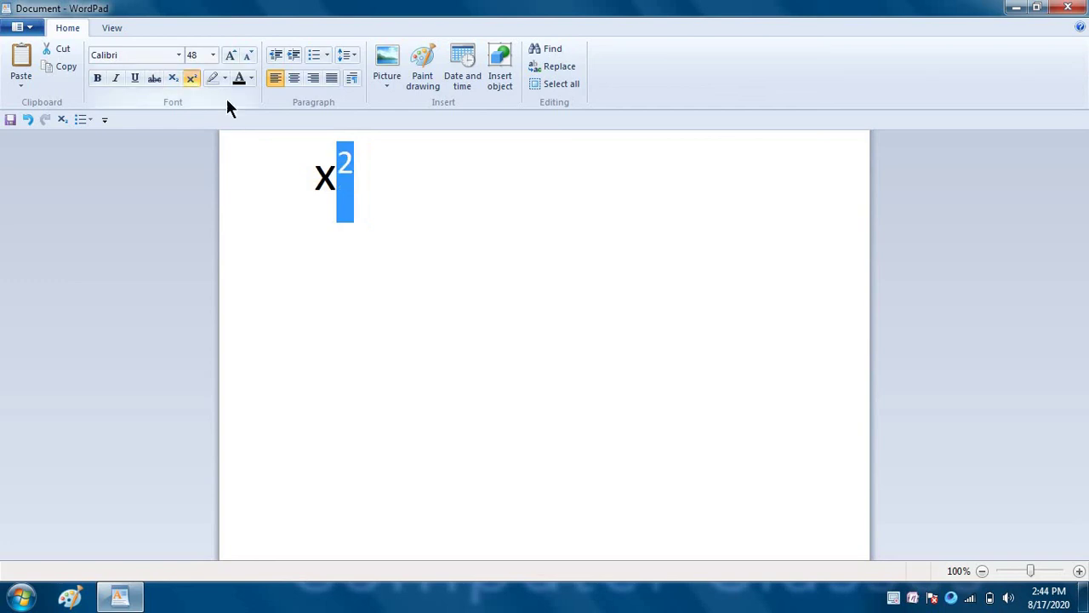
left_click(359, 168)
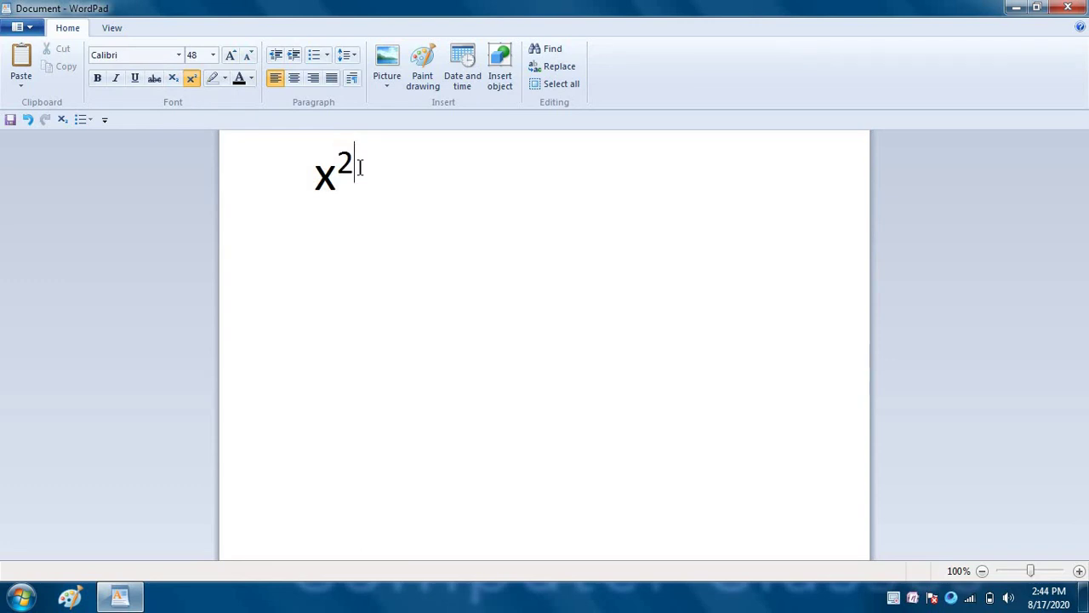
Step: Add a second line 'H2o' with the 2 as a subscript
key("Return")
left_click(190, 79)
type("H2")
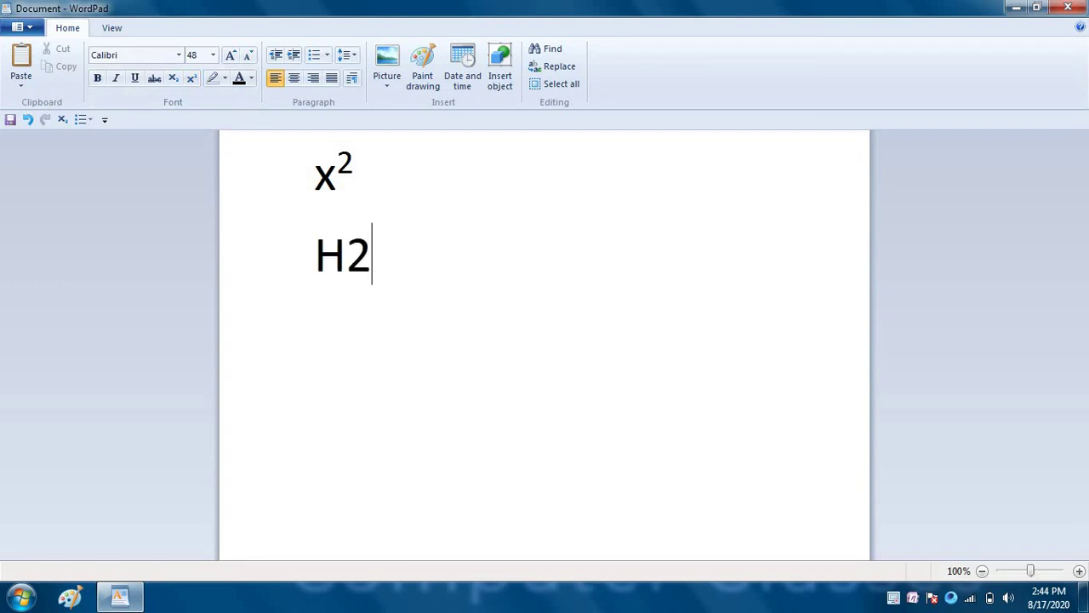
type("o")
key("Left")
key("shift+Left")
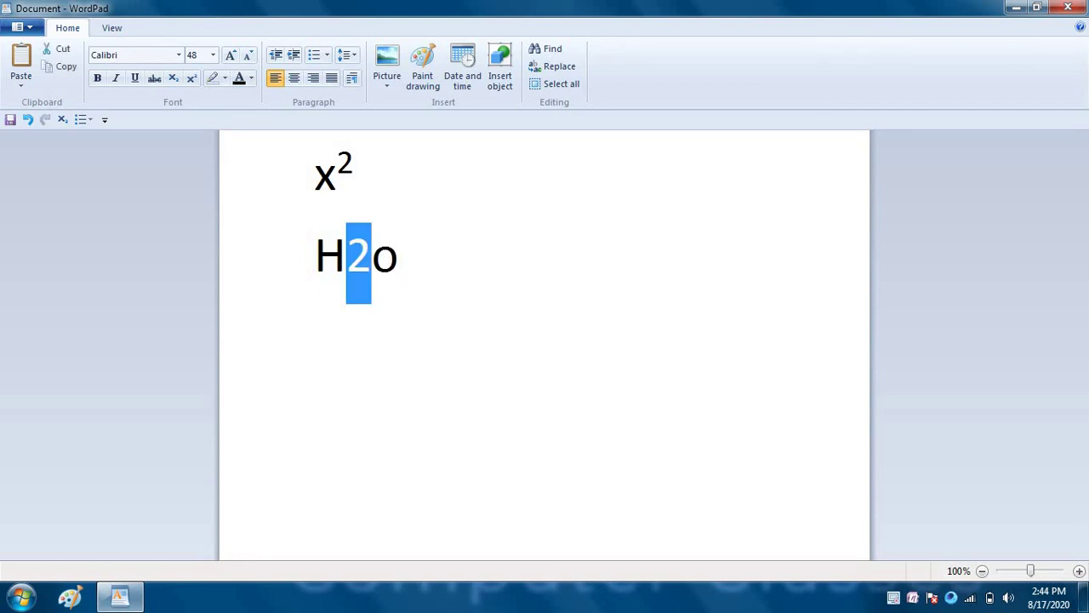
left_click(172, 81)
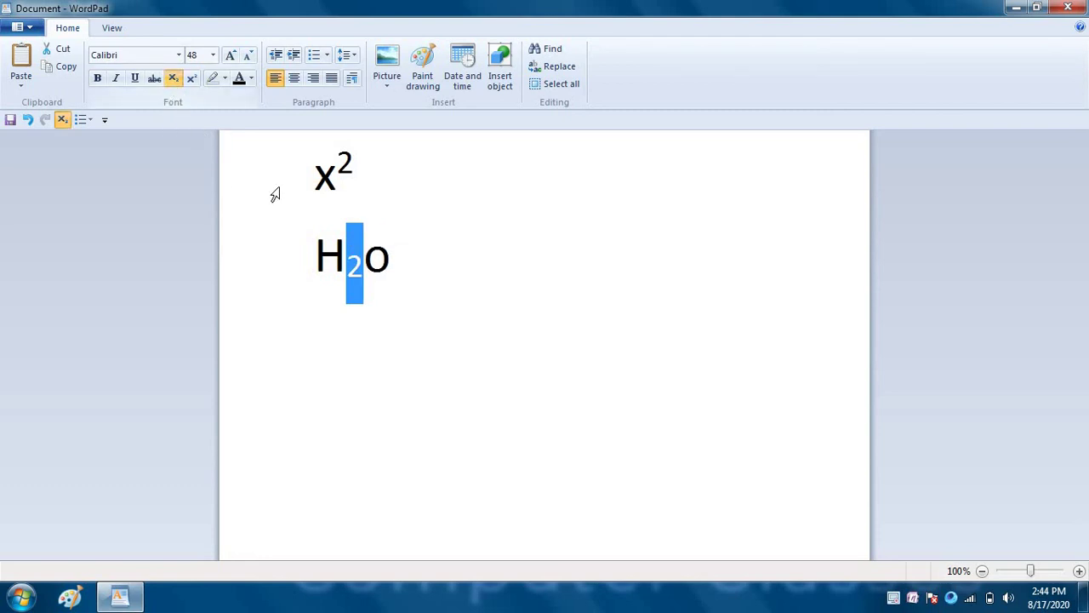
left_click(395, 261)
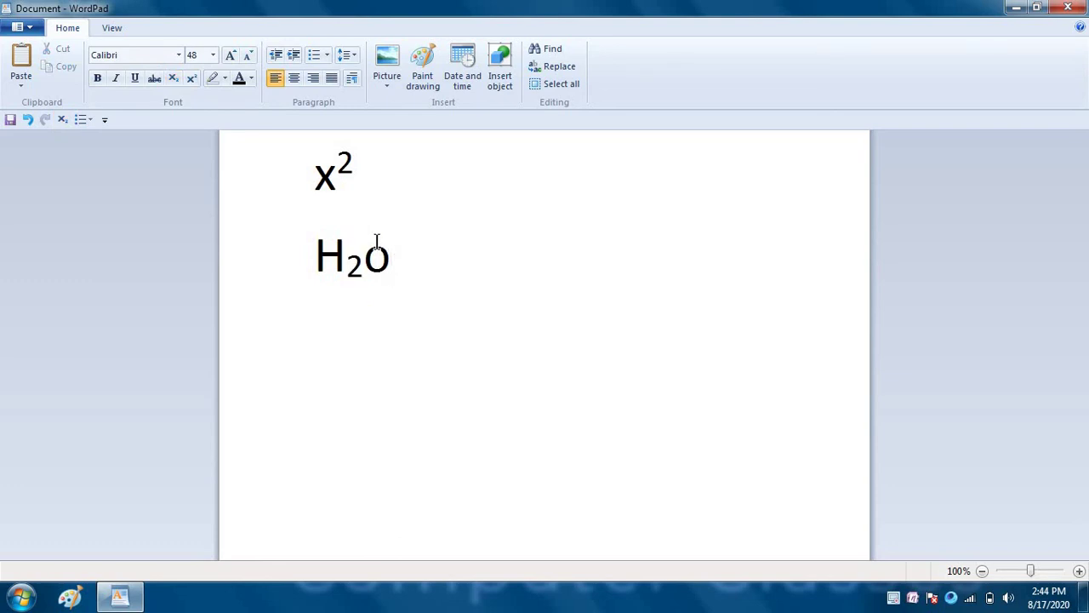
Step: Color the x² and H₂o text red with a Dark blue highlight
left_click(250, 78)
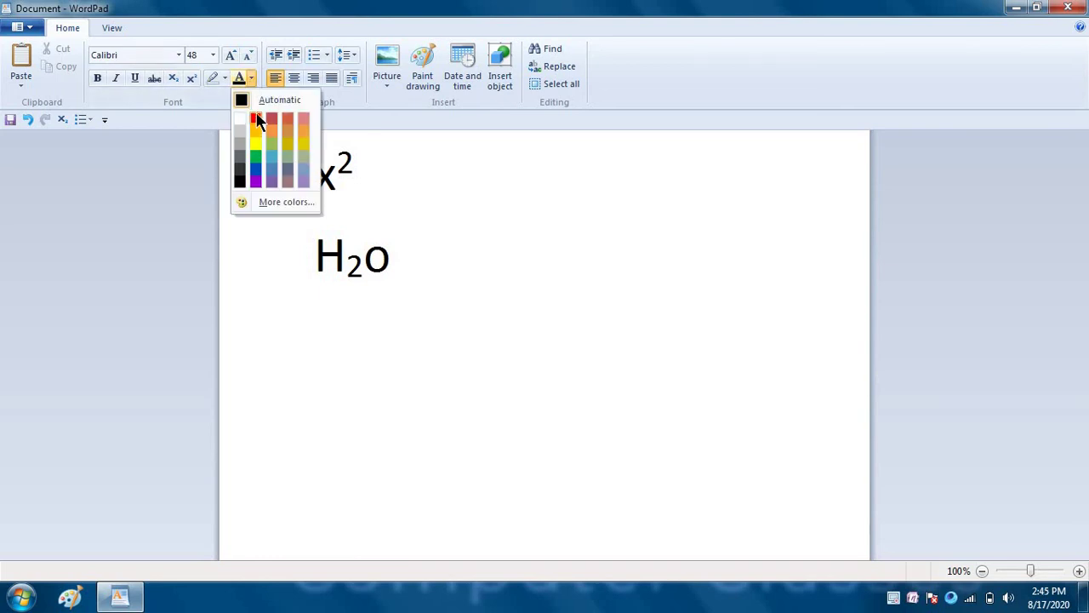
left_click(271, 157)
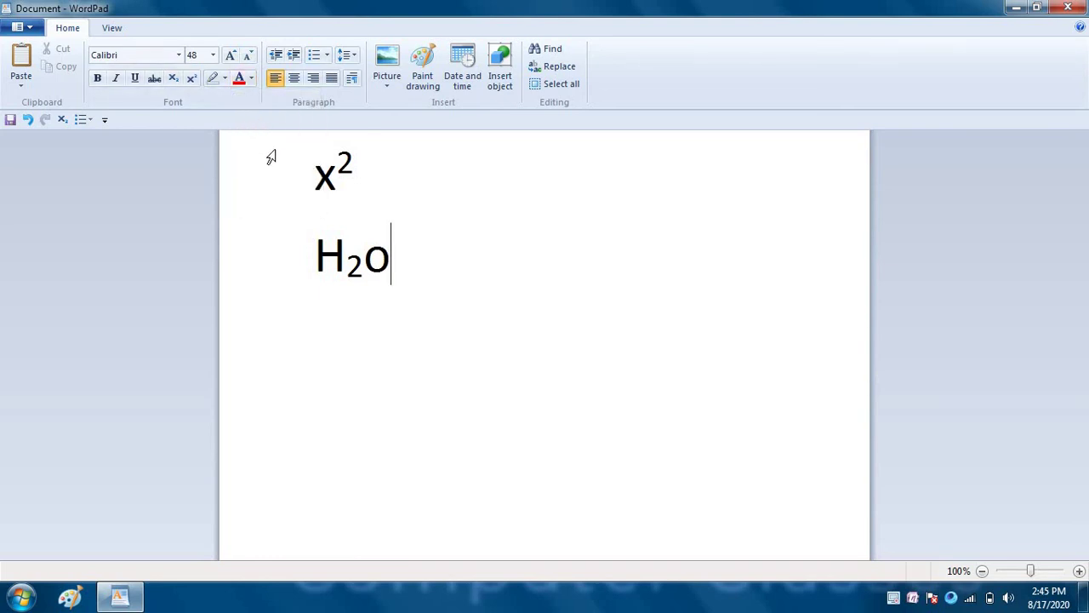
triple_click(270, 158)
left_click(251, 78)
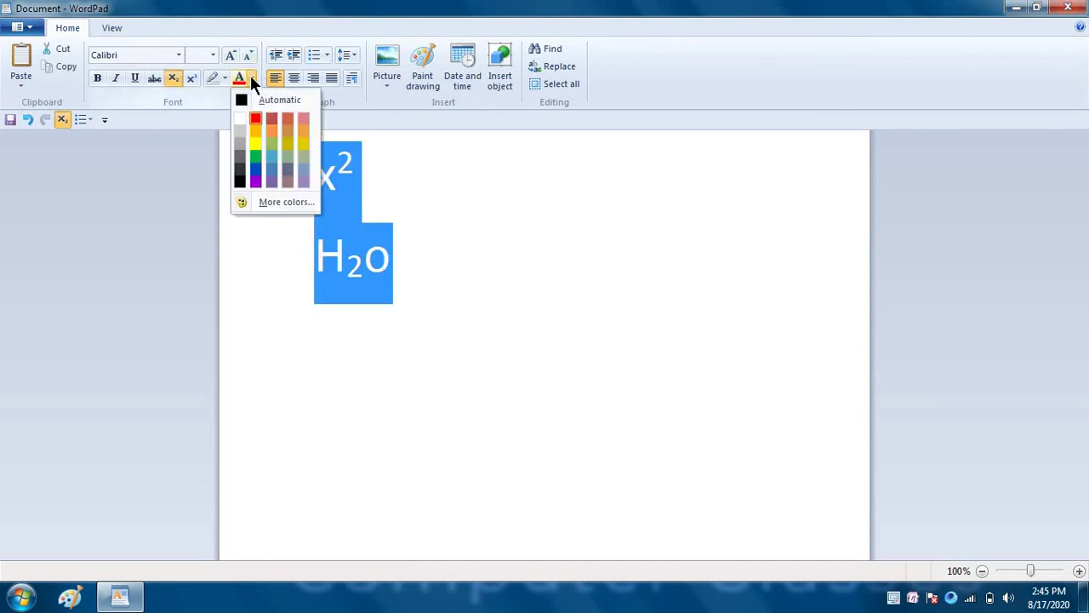
left_click(257, 119)
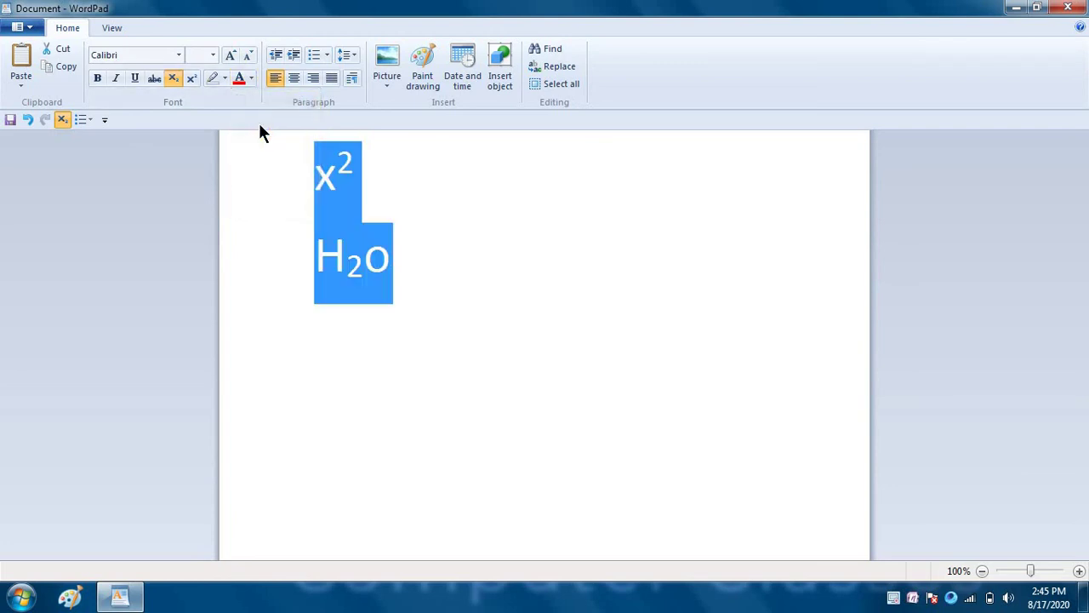
left_click(224, 78)
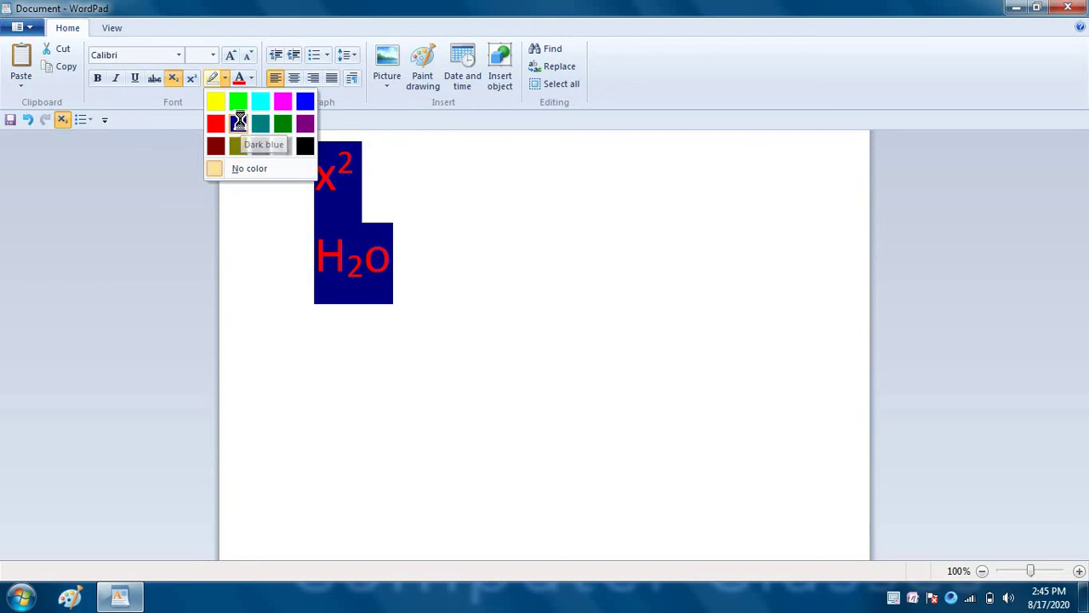
left_click(239, 125)
left_click(357, 192)
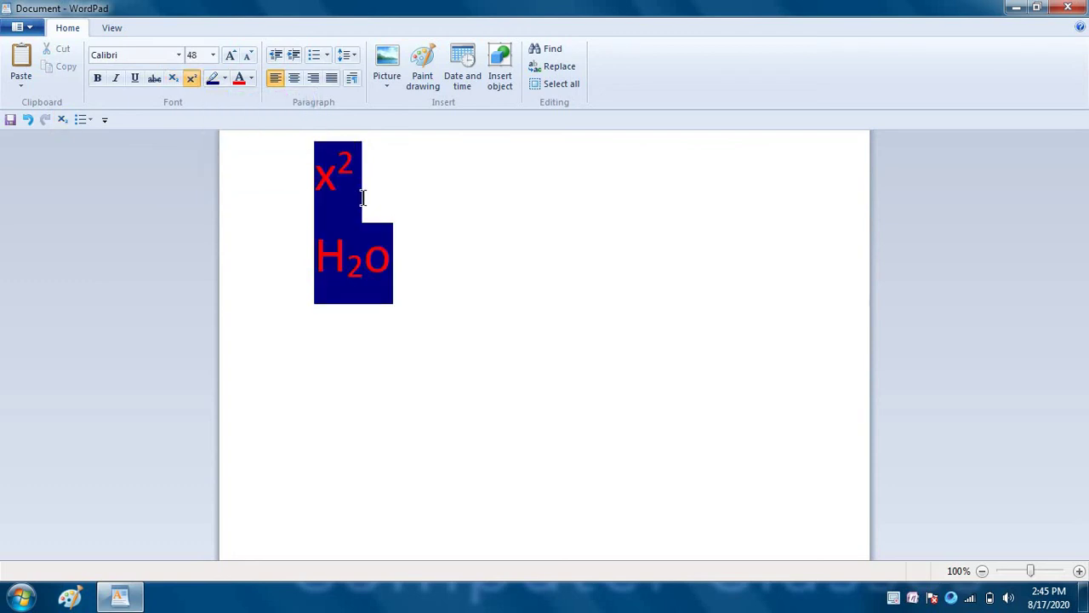
left_click(213, 54)
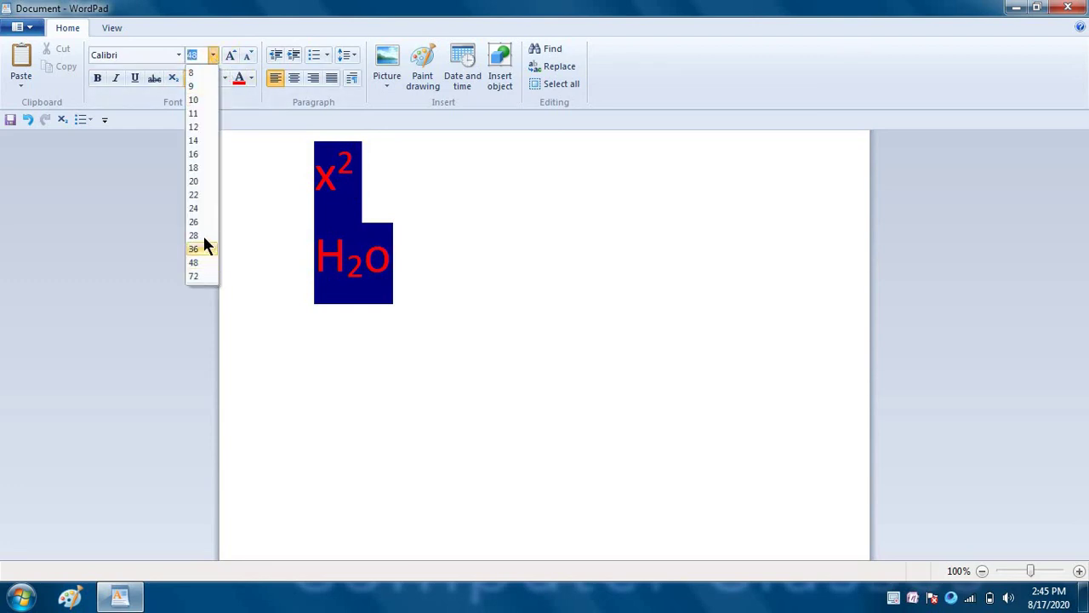
left_click(197, 207)
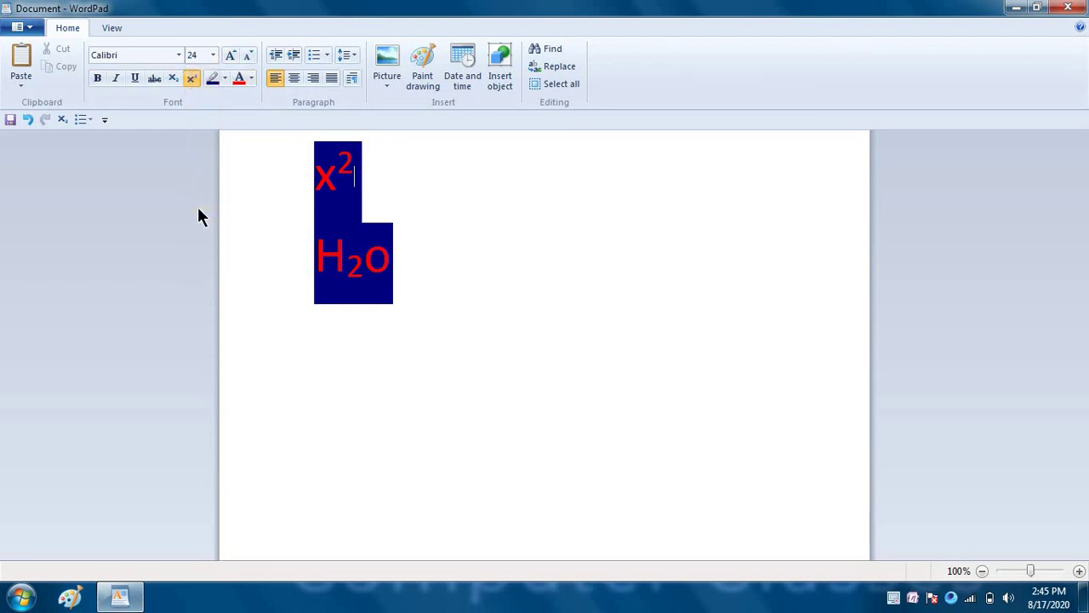
left_click(213, 55)
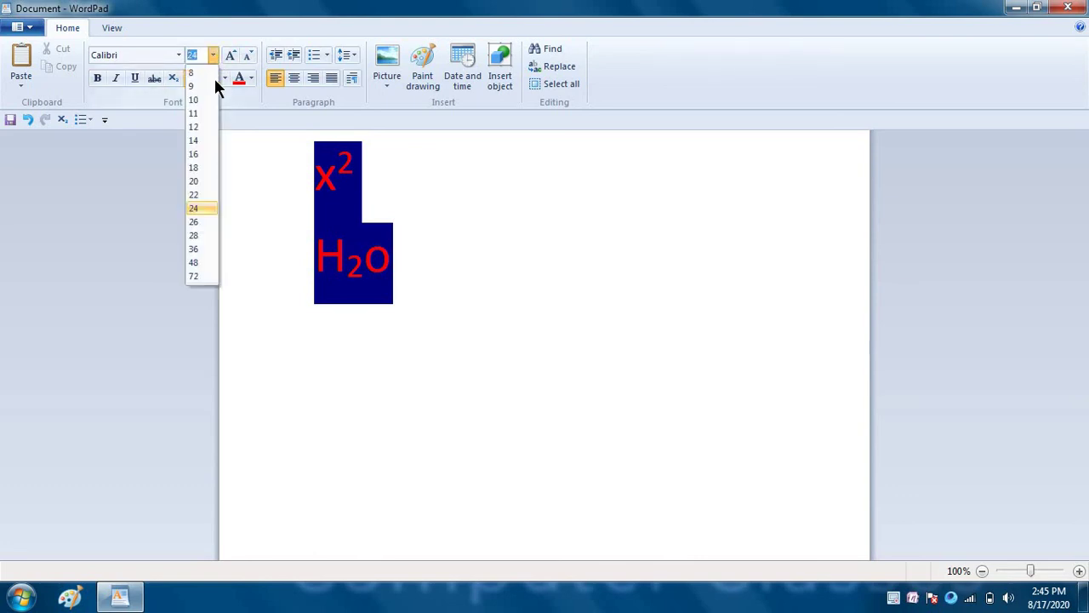
left_click(207, 236)
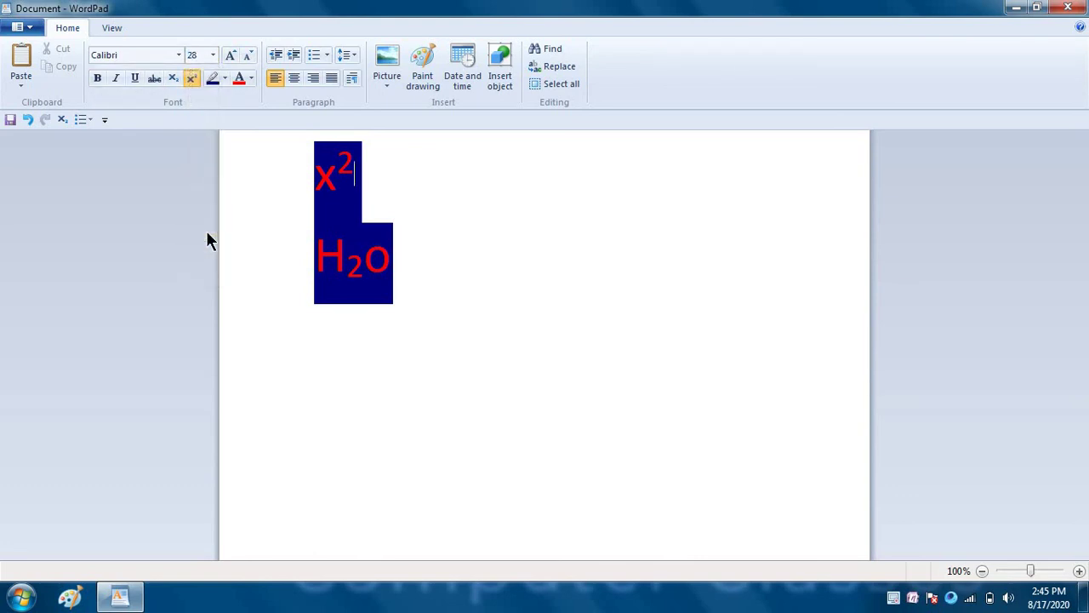
left_click(178, 52)
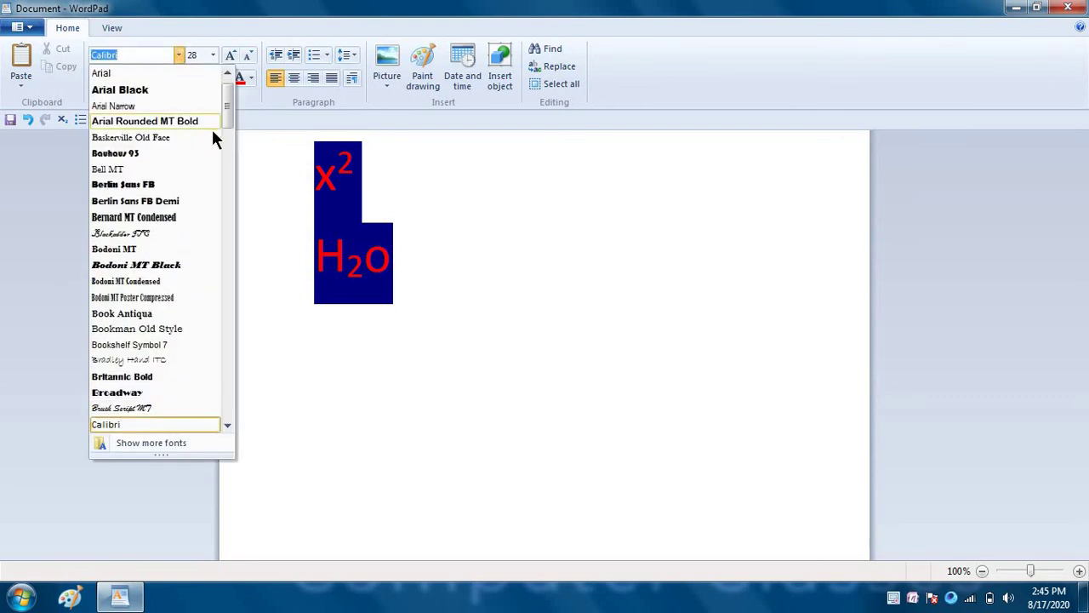
left_click(122, 74)
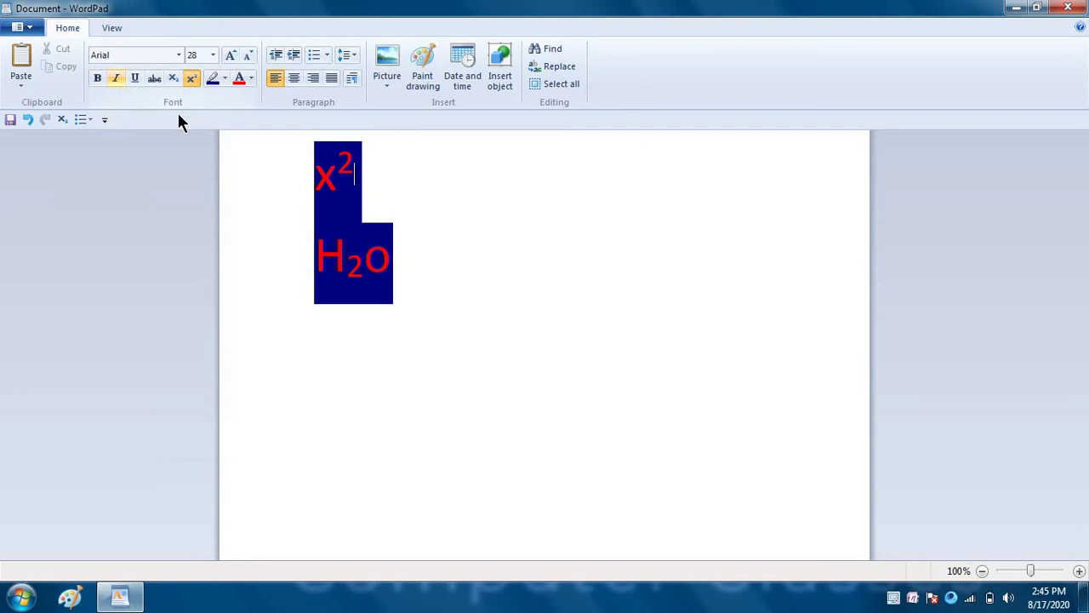
left_click(308, 221)
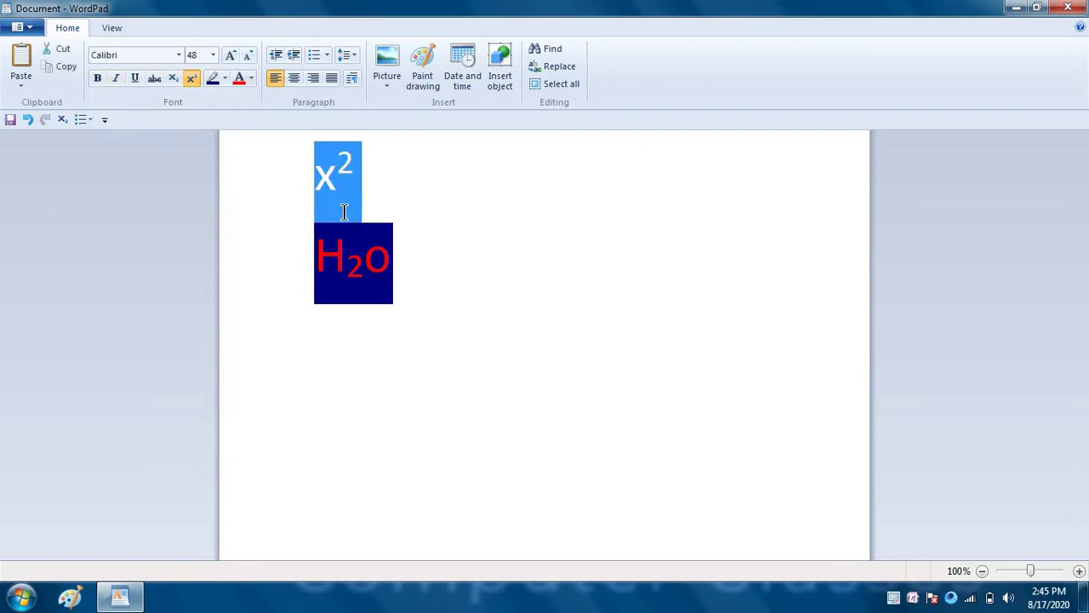
double_click(343, 211)
Step: Set line spacing for all text to 1.5, after briefly trying 2
key("ctrl+a")
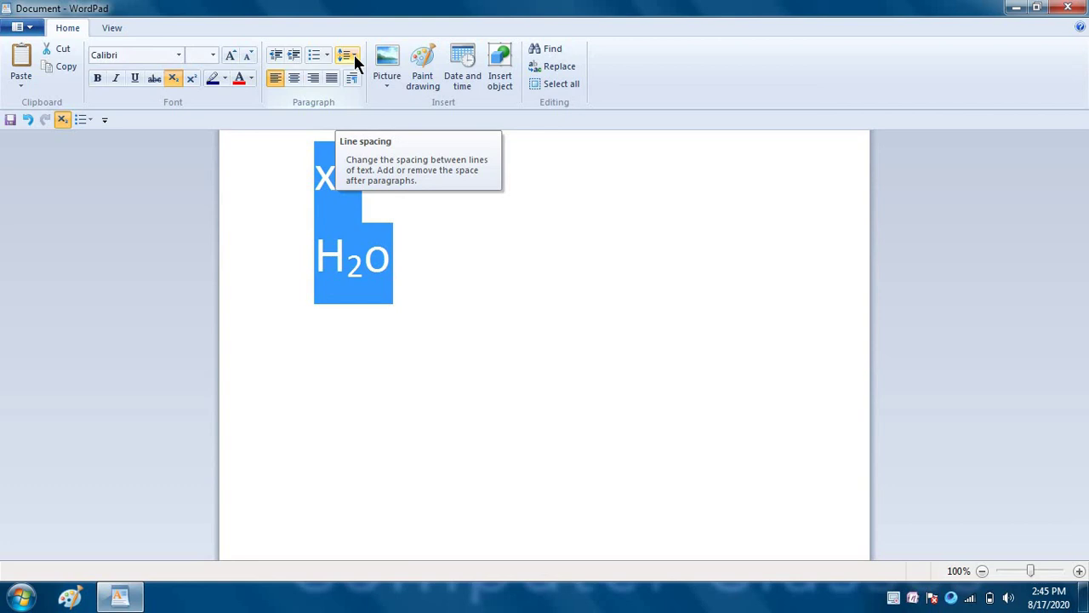
left_click(353, 54)
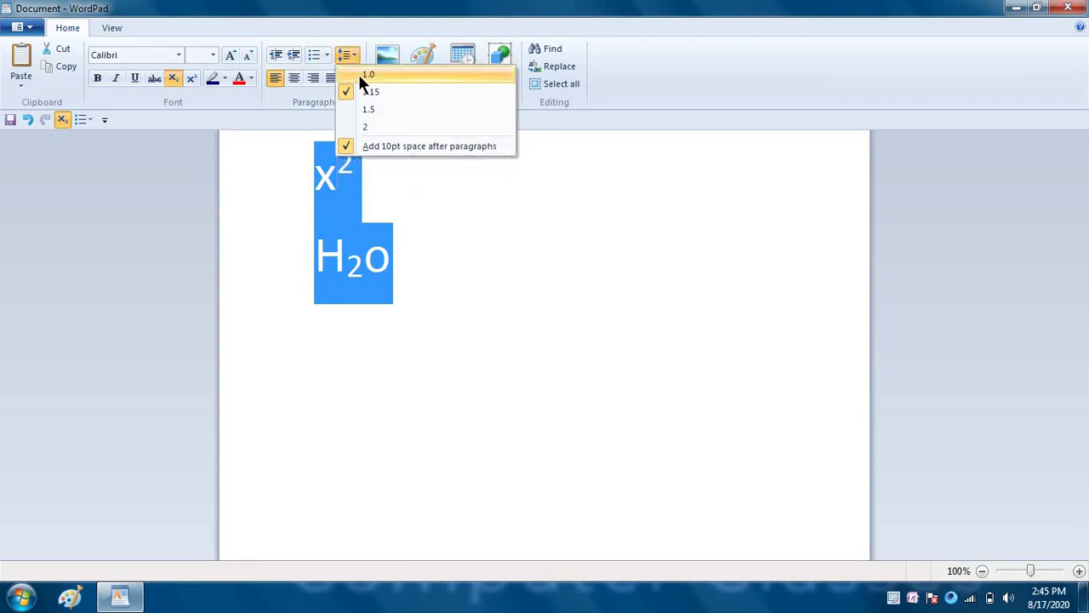
left_click(367, 127)
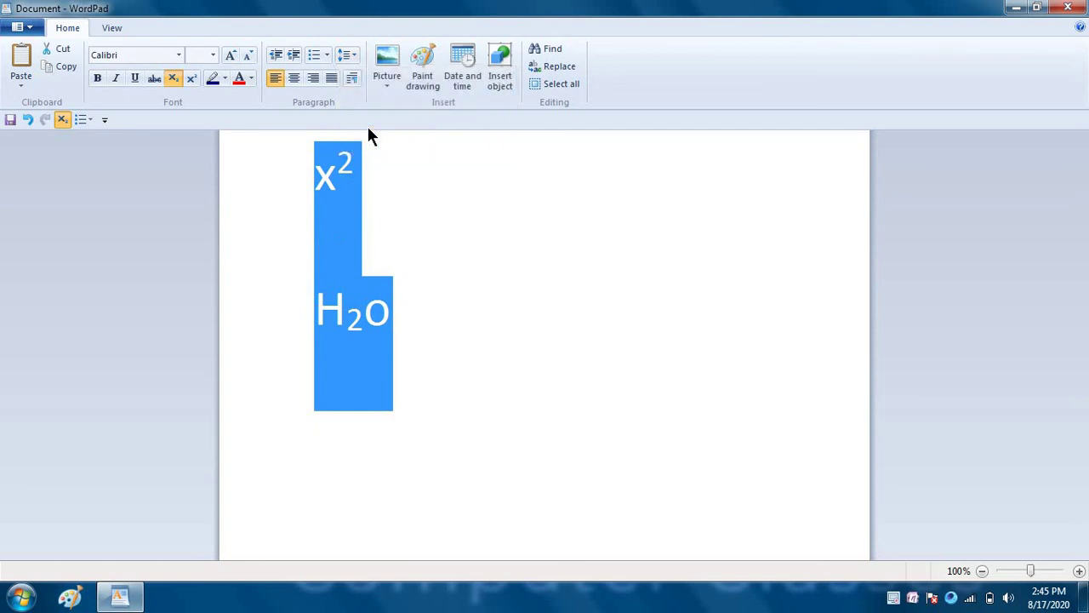
left_click(353, 52)
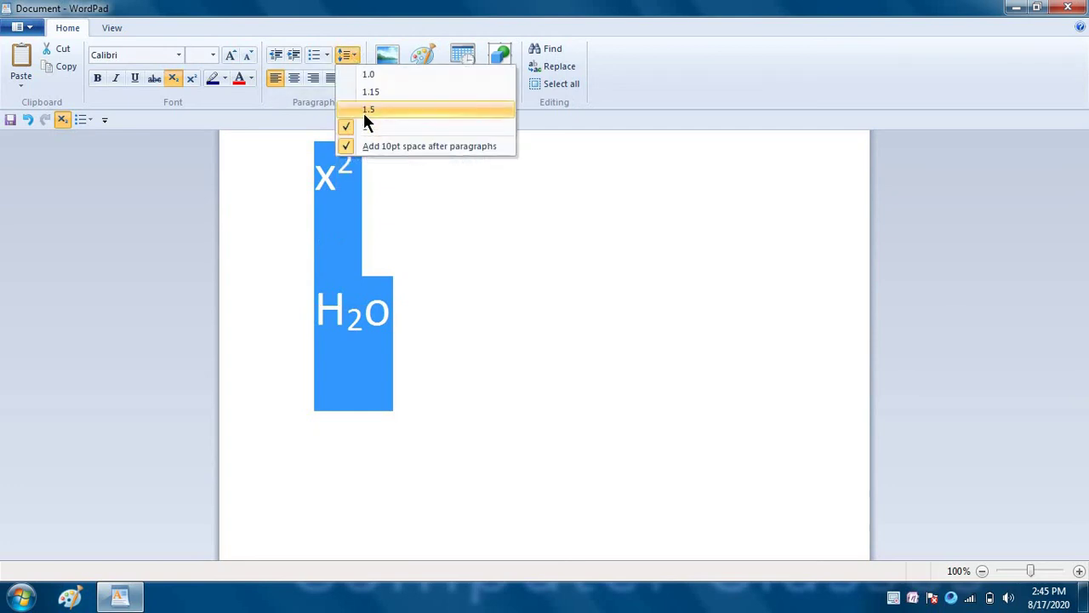
left_click(366, 110)
left_click(378, 166)
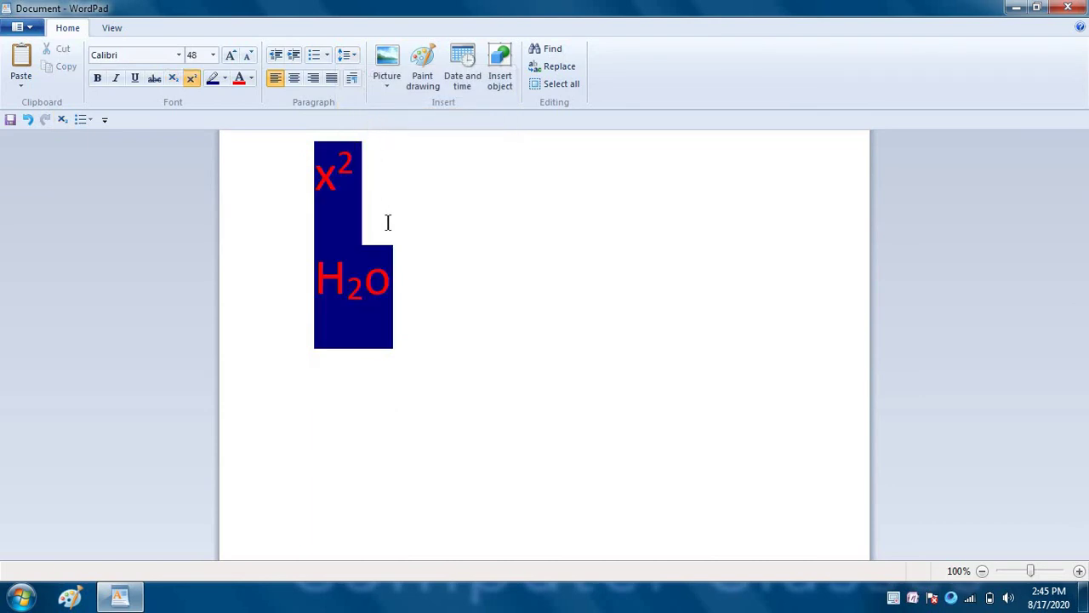